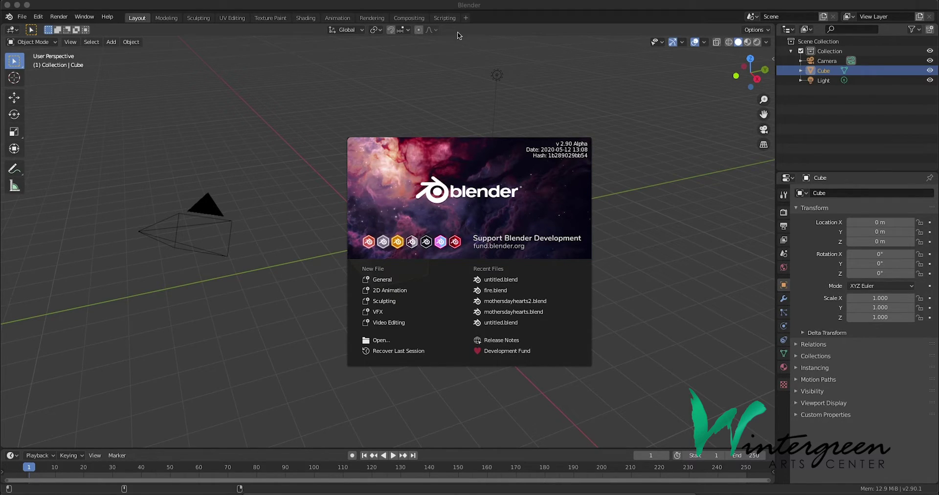
- Close the startup splash screen to reveal the default scene with the cube
{"action": "left_click", "coordinate": [427, 174]}
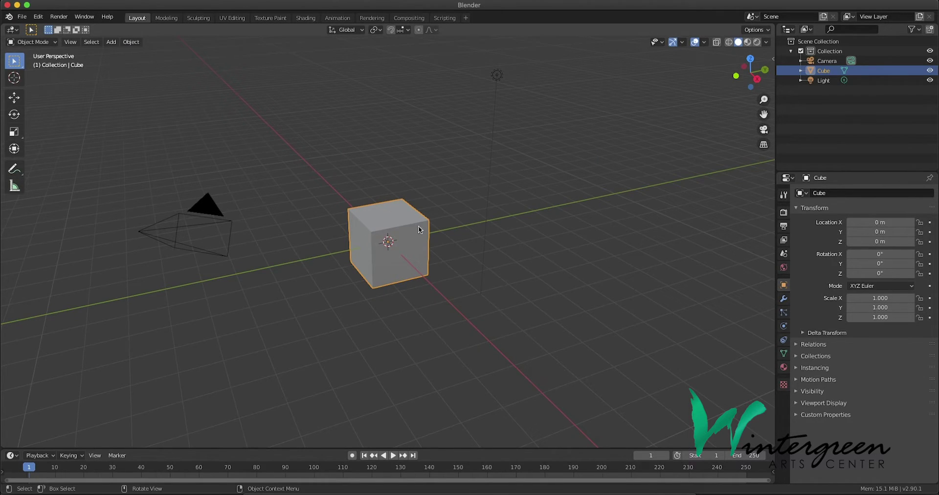
- Scale the default cube uniformly to about 5.2 in front view, with wireframe shading
{"action": "middle_click_drag", "start_coordinate": [379, 248], "coordinate": [483, 288]}
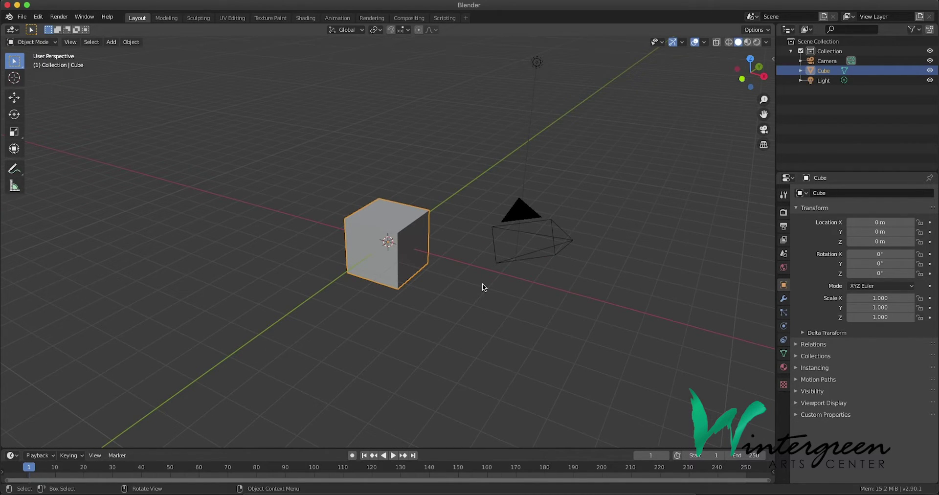
{"action": "key", "text": "KP_1"}
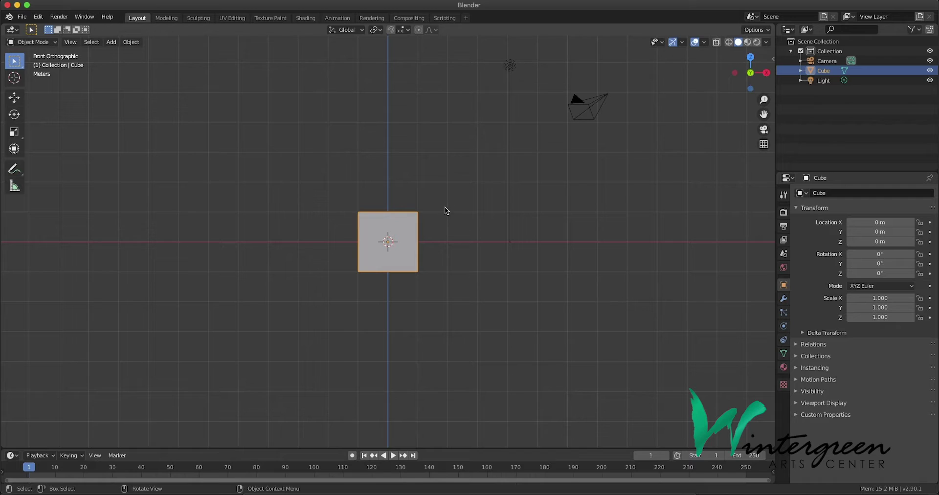
{"action": "key", "text": "s"}
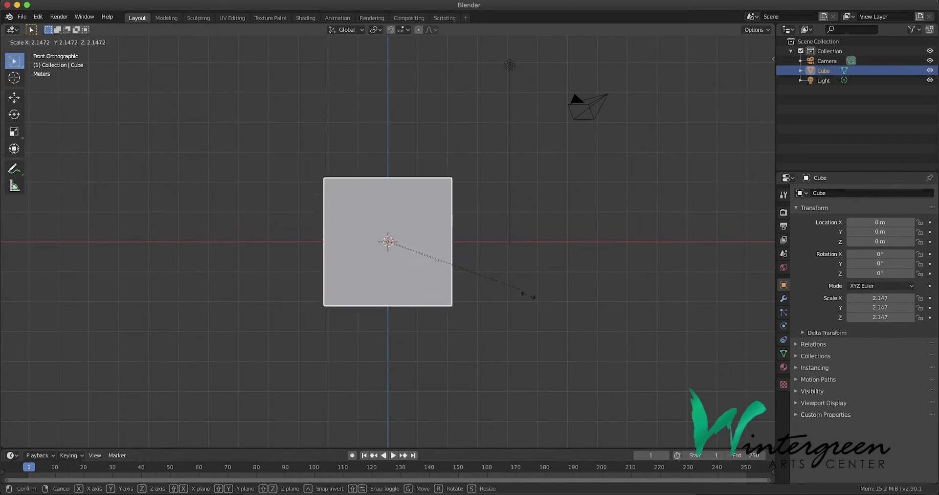
{"action": "left_click", "coordinate": [699, 383]}
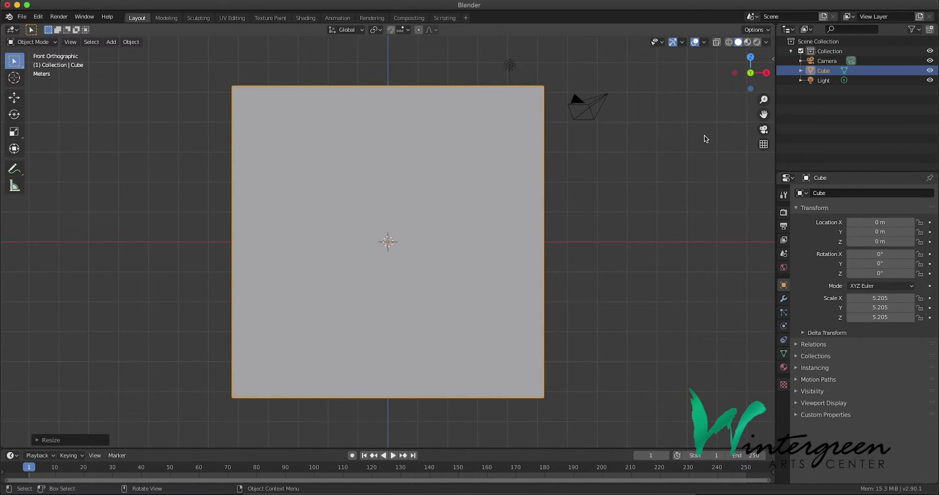
{"action": "left_click", "coordinate": [729, 44]}
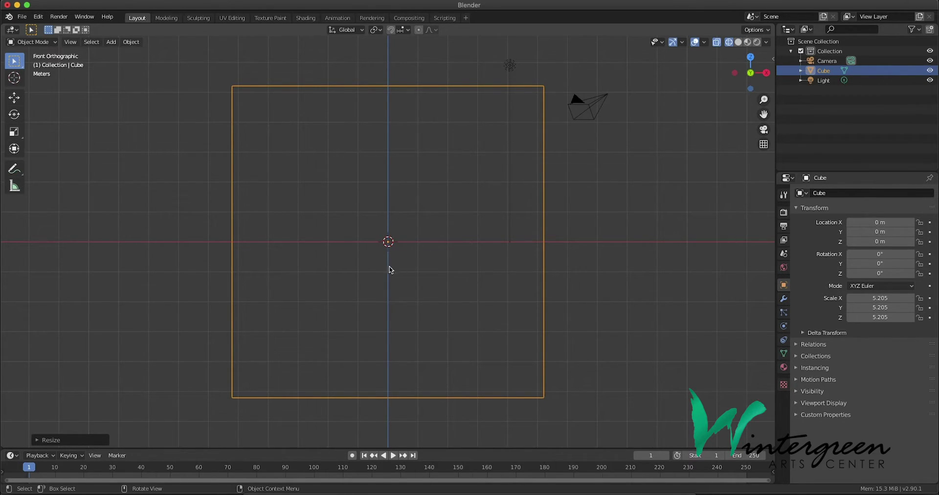
- Add a second mesh cube at the origin inside the large cube
{"action": "key", "text": "shift"}
{"action": "left_click", "coordinate": [111, 42]}
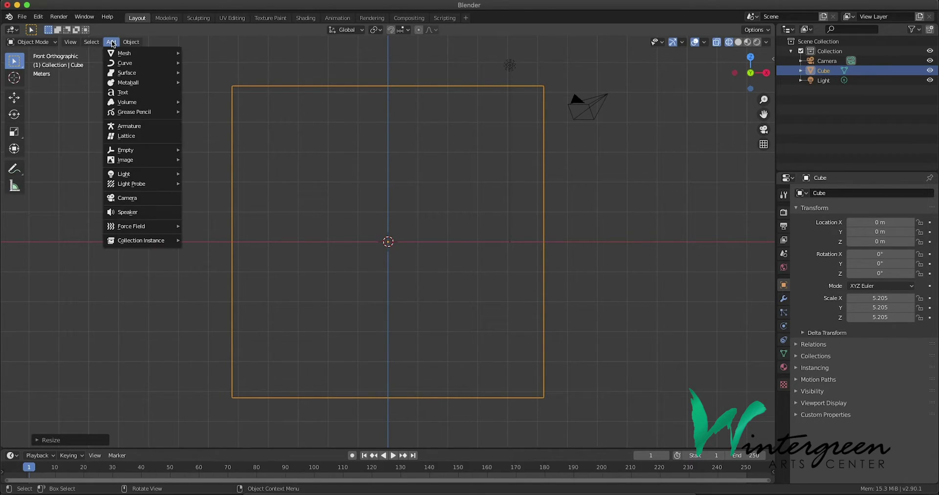
{"action": "mouse_move", "coordinate": [157, 55]}
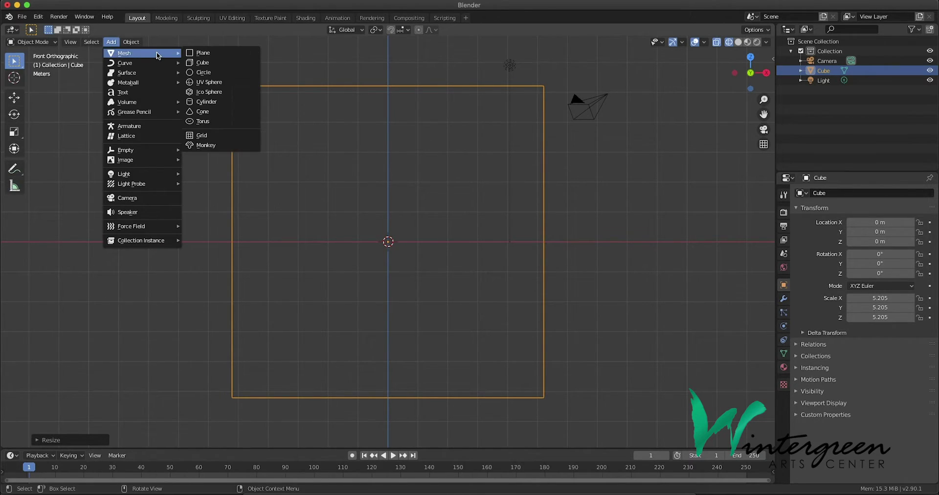
{"action": "left_click", "coordinate": [209, 67]}
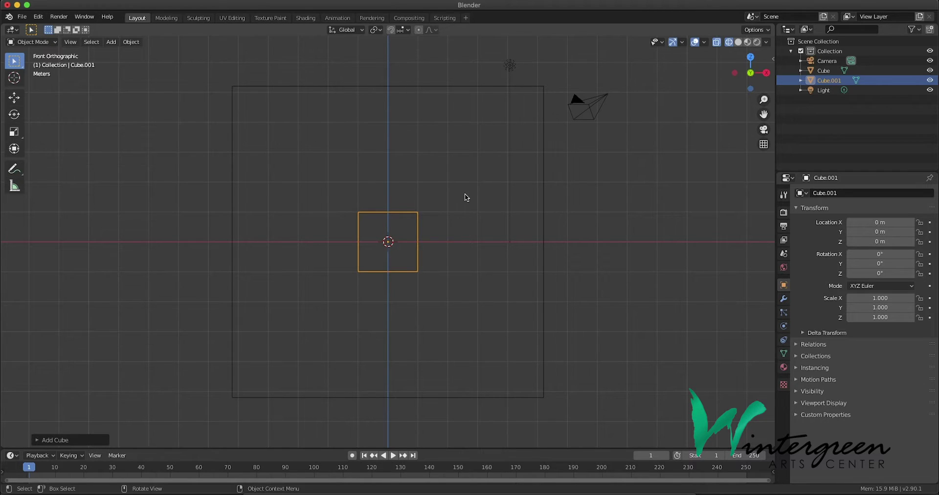
- Check both cubes in 3D, return to front view, and select the large cube
{"action": "middle_click_drag", "start_coordinate": [491, 181], "coordinate": [432, 218]}
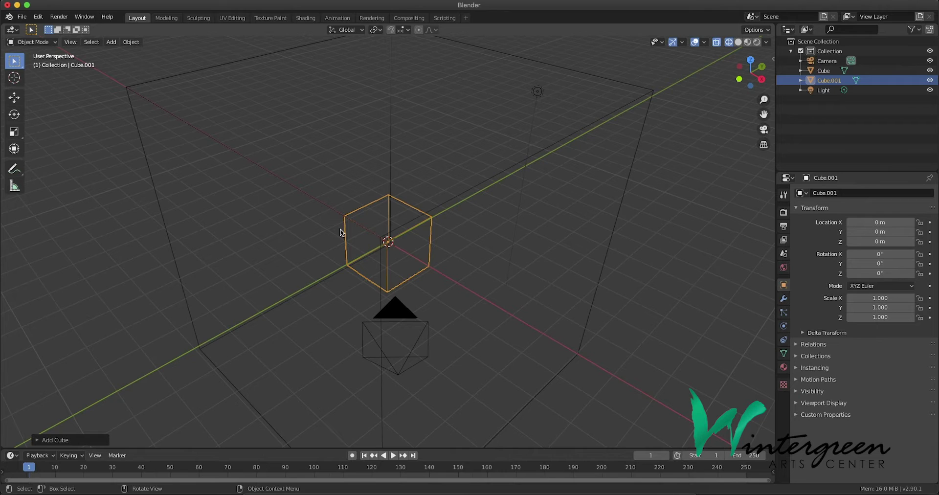
{"action": "middle_click_drag", "start_coordinate": [344, 227], "coordinate": [391, 213]}
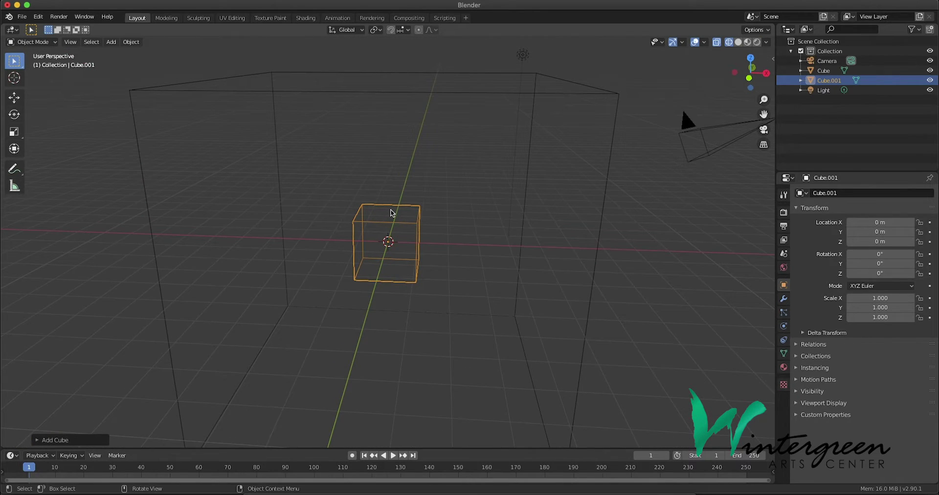
{"action": "key", "text": "KP_1"}
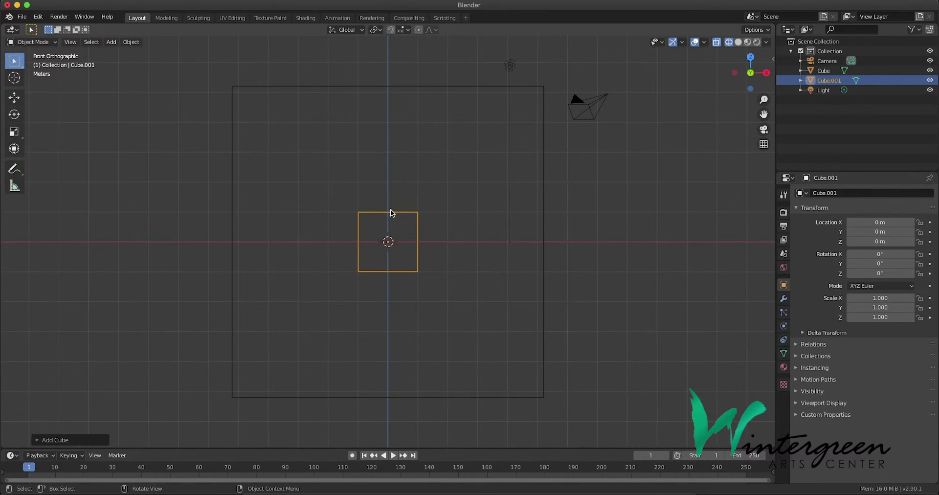
{"action": "left_click", "coordinate": [435, 86]}
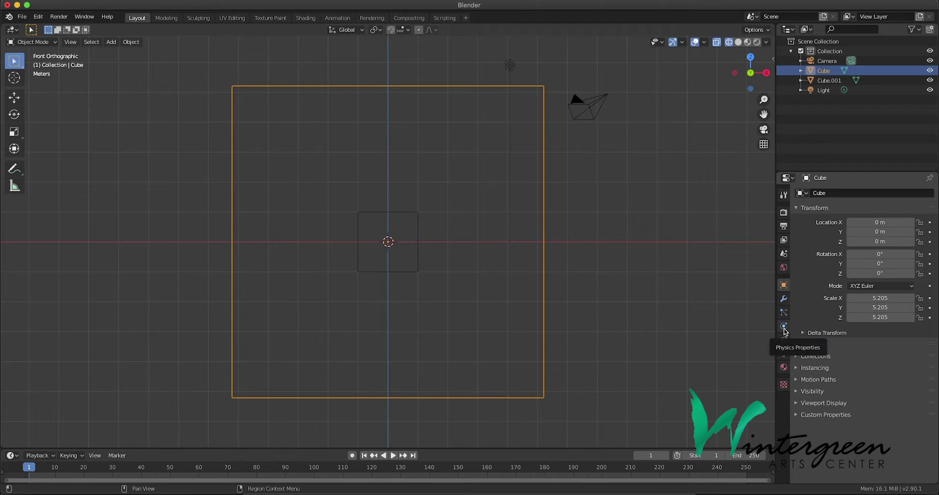
- Add Fluid physics to the large cube and set its type to Domain
{"action": "left_click", "coordinate": [784, 327]}
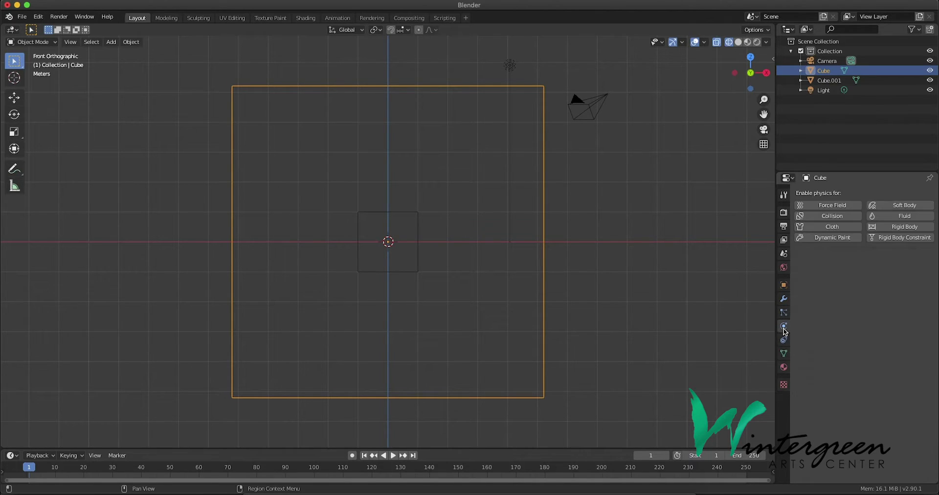
{"action": "left_click", "coordinate": [905, 216]}
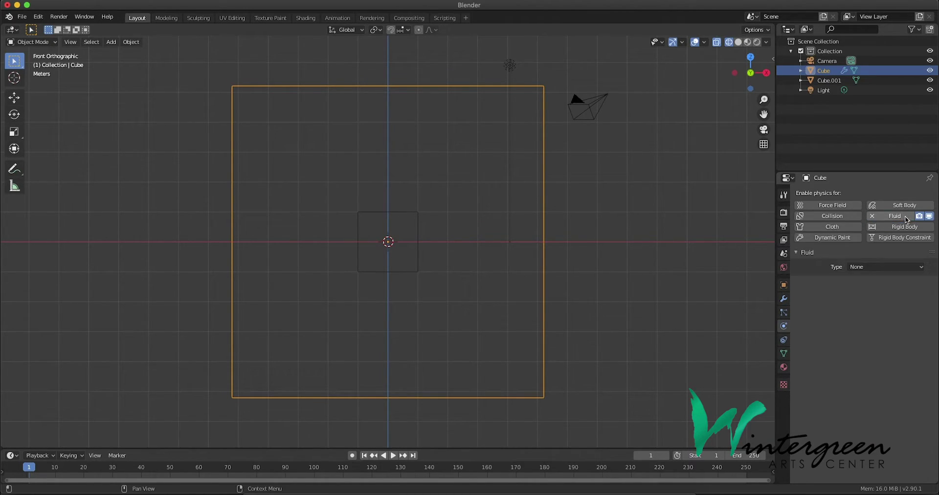
{"action": "left_click", "coordinate": [874, 269]}
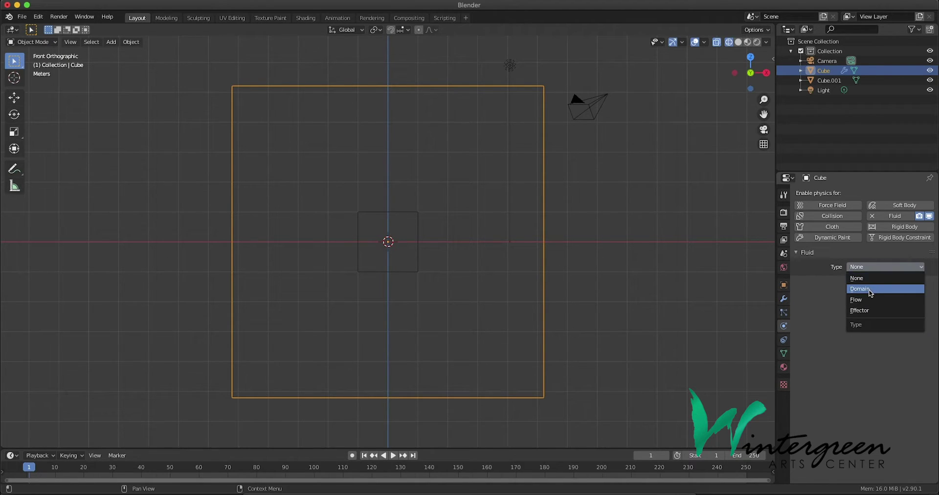
{"action": "left_click", "coordinate": [868, 289]}
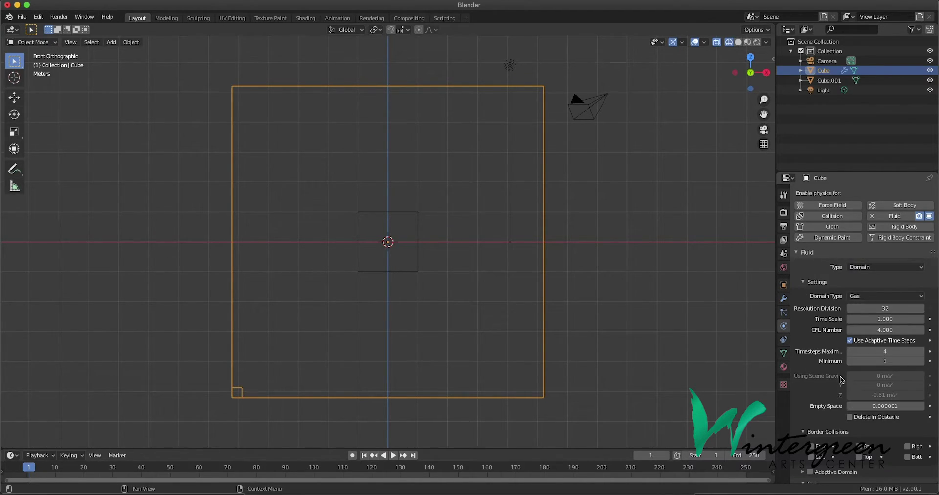
{"action": "left_click", "coordinate": [869, 297]}
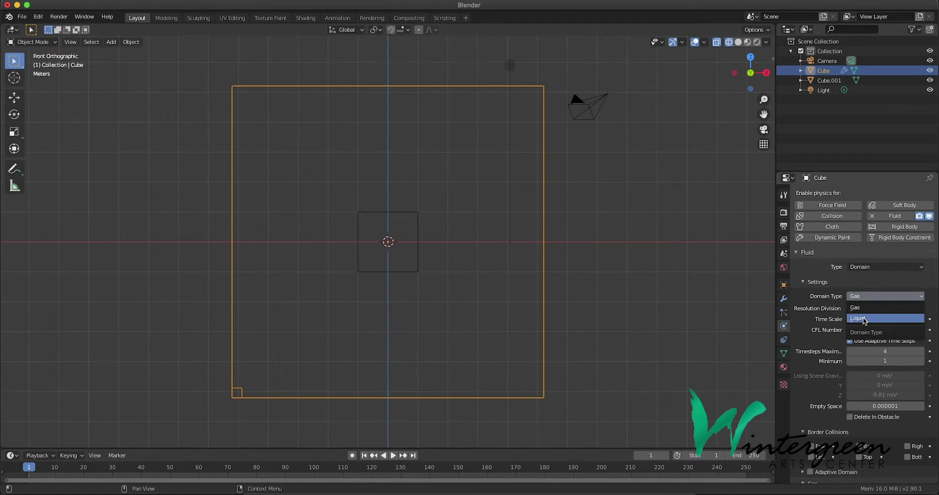
- Set the domain type to Liquid and enable its Mesh option
{"action": "left_click", "coordinate": [863, 317]}
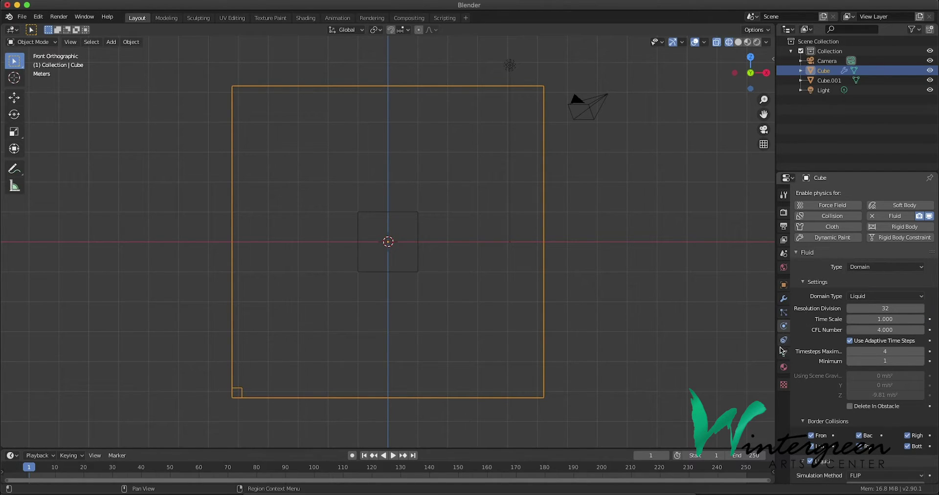
{"action": "scroll", "coordinate": [810, 348], "scroll_direction": "down", "scroll_amount": 4}
{"action": "scroll", "coordinate": [810, 348], "scroll_direction": "down", "scroll_amount": 8}
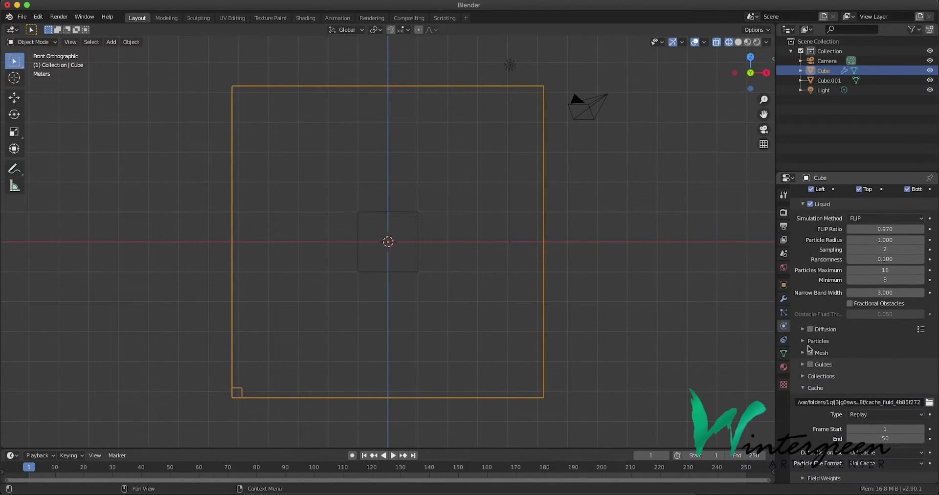
{"action": "scroll", "coordinate": [810, 348], "scroll_direction": "up", "scroll_amount": 1}
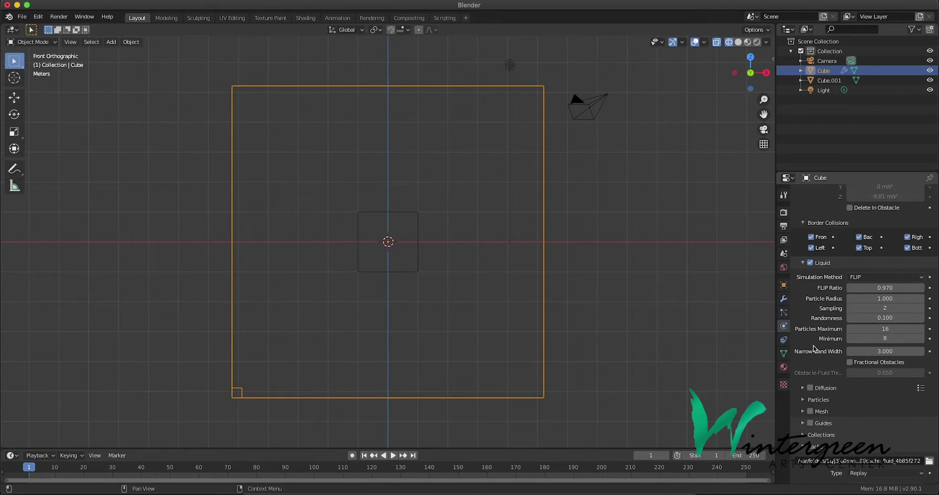
{"action": "scroll", "coordinate": [859, 367], "scroll_direction": "down", "scroll_amount": 1}
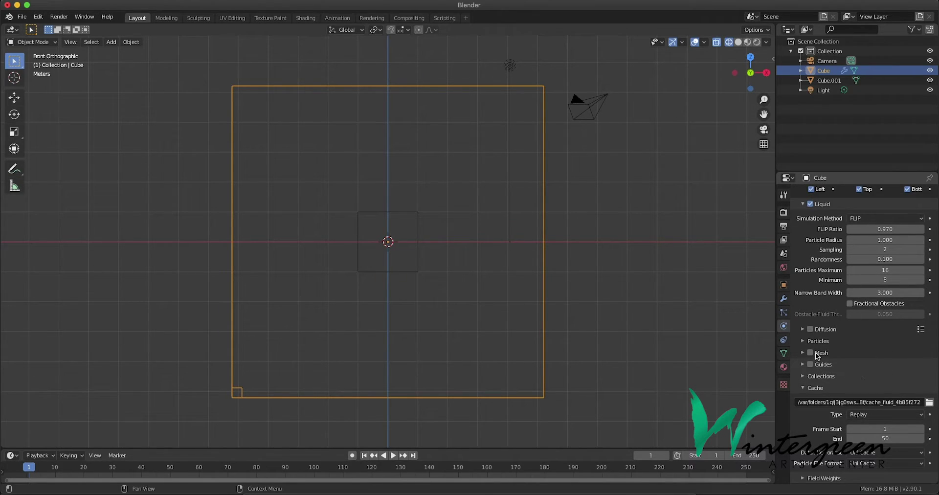
{"action": "left_click", "coordinate": [810, 353]}
{"action": "left_click", "coordinate": [849, 353]}
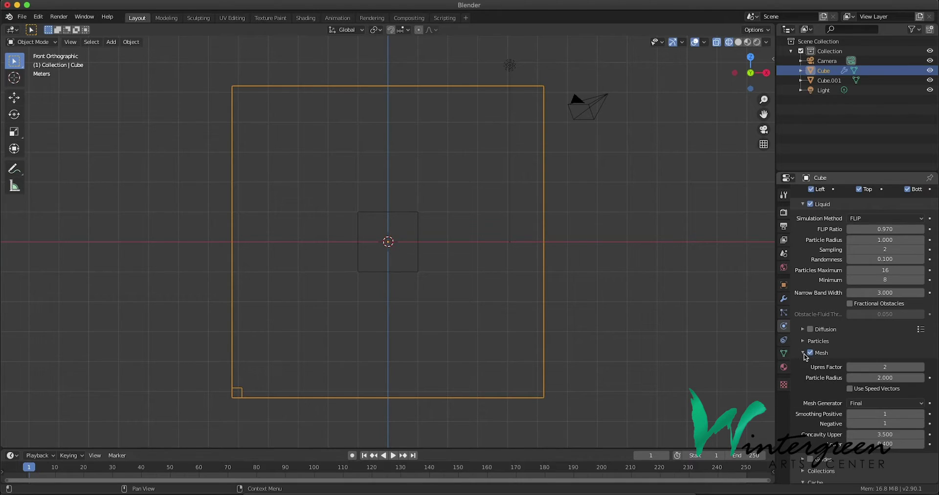
{"action": "scroll", "coordinate": [849, 358], "scroll_direction": "up", "scroll_amount": 4}
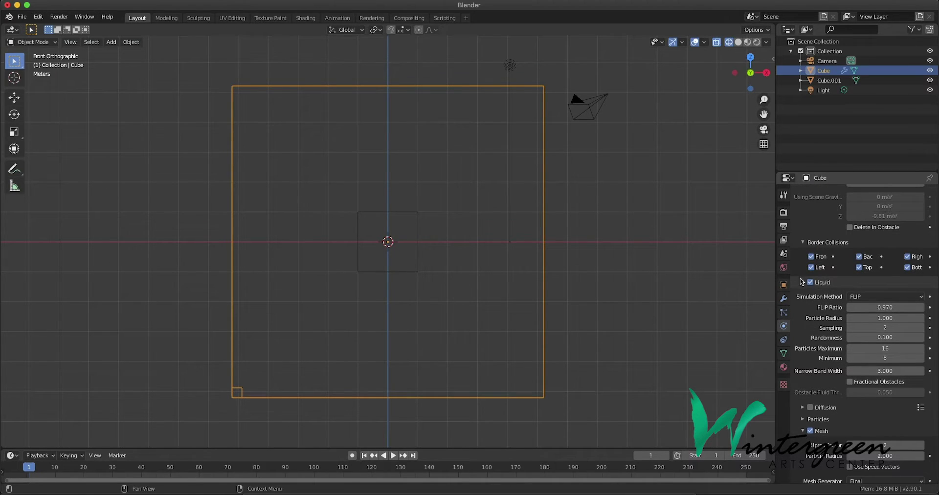
{"action": "scroll", "coordinate": [833, 345], "scroll_direction": "down", "scroll_amount": 9}
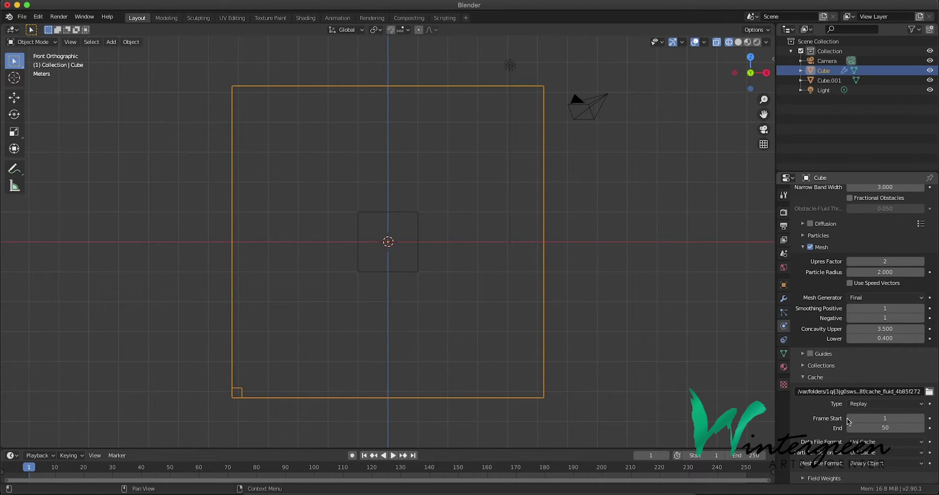
- Set the domain cache to Modular with end frame 250, then select the small cube
{"action": "left_click", "coordinate": [869, 404]}
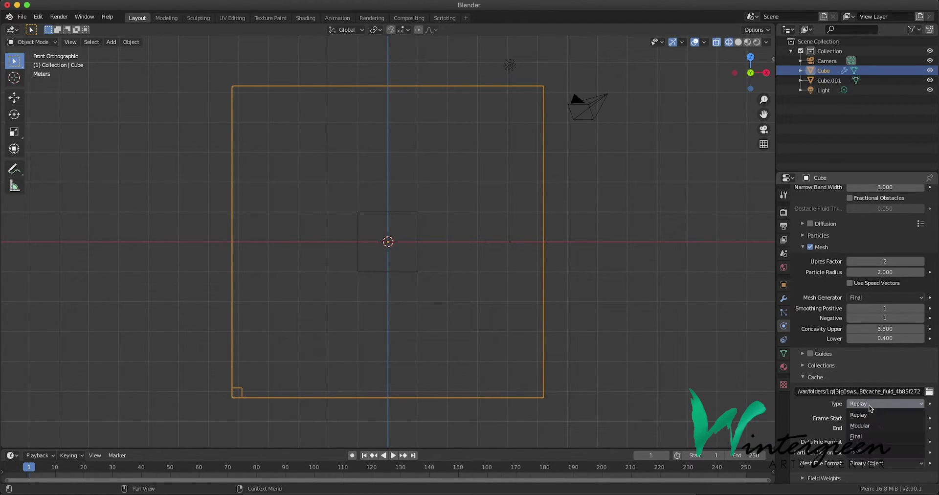
{"action": "left_click", "coordinate": [860, 426]}
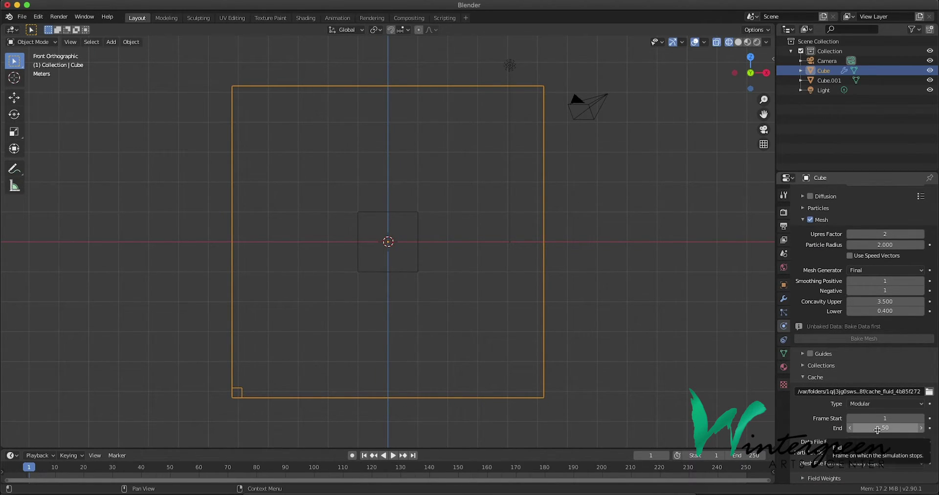
{"action": "left_click", "coordinate": [877, 430]}
{"action": "type", "text": "2"}
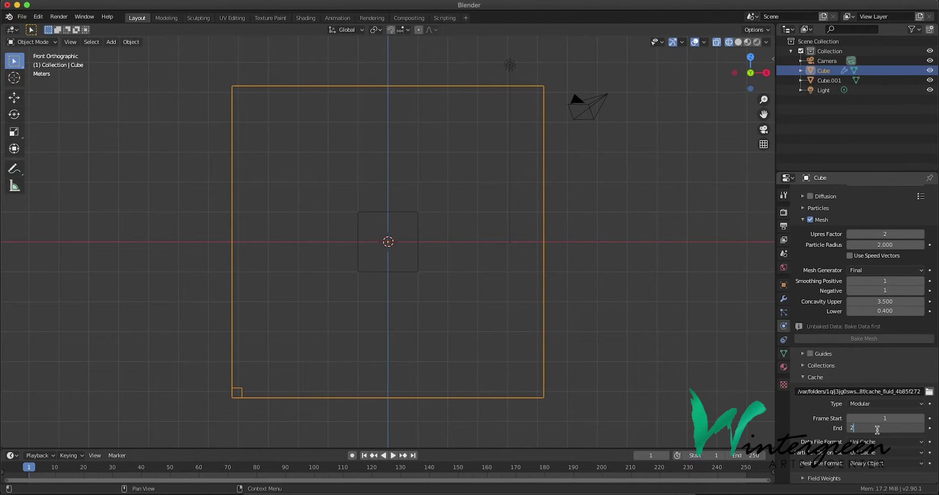
{"action": "key", "text": "Return"}
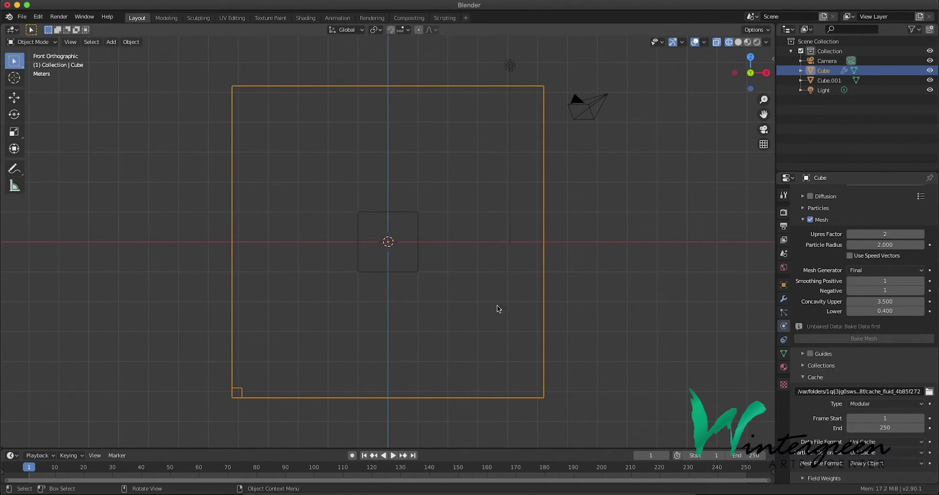
{"action": "left_click", "coordinate": [419, 253]}
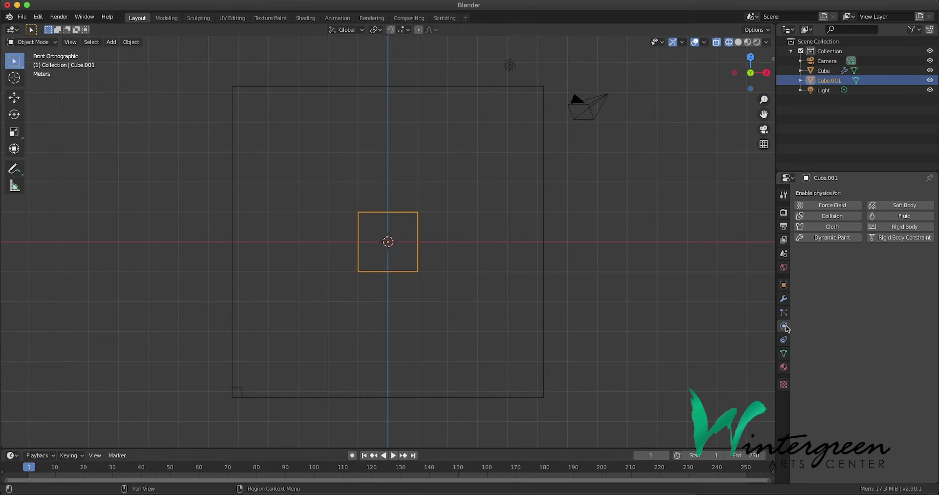
- Give the small cube Fluid physics as a Flow object with Flow Type Liquid
{"action": "left_click", "coordinate": [921, 221]}
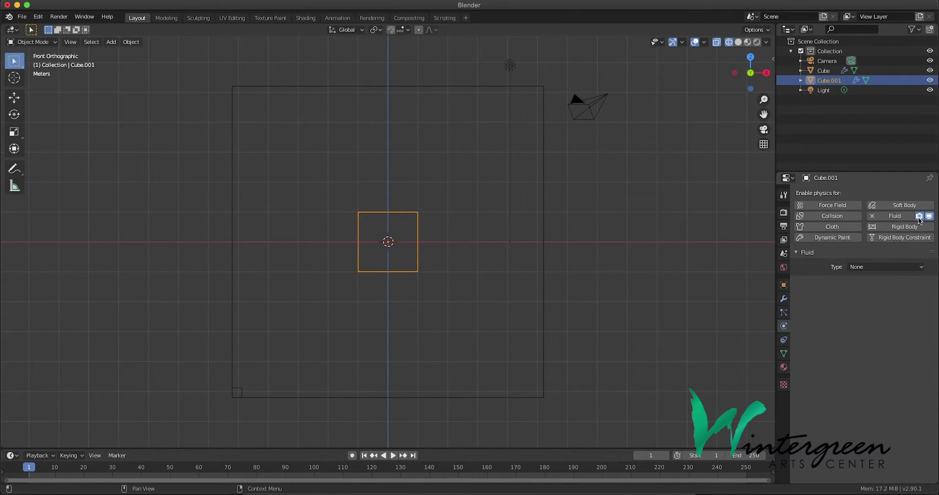
{"action": "left_click", "coordinate": [876, 268]}
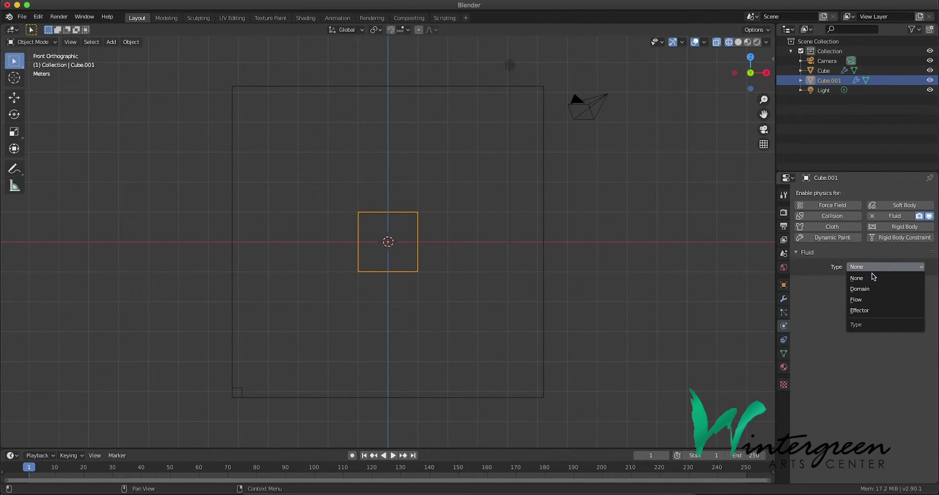
{"action": "left_click", "coordinate": [865, 298]}
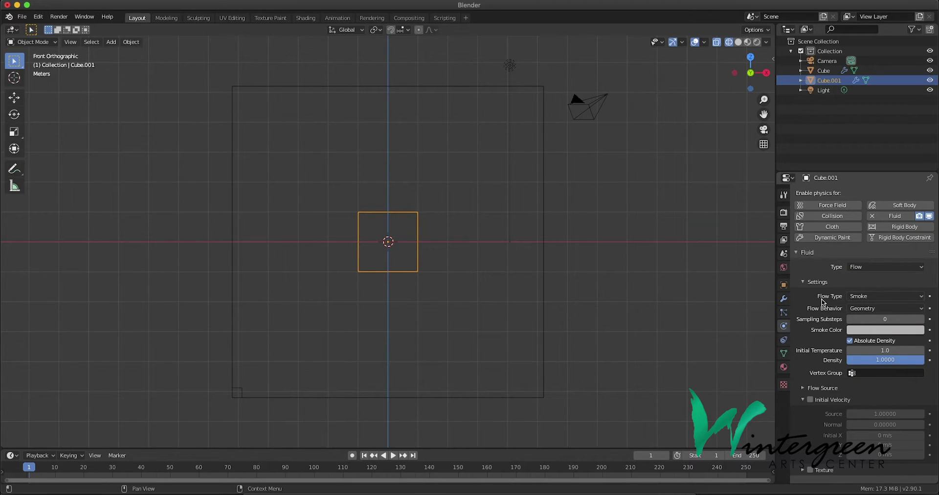
{"action": "left_click", "coordinate": [888, 297]}
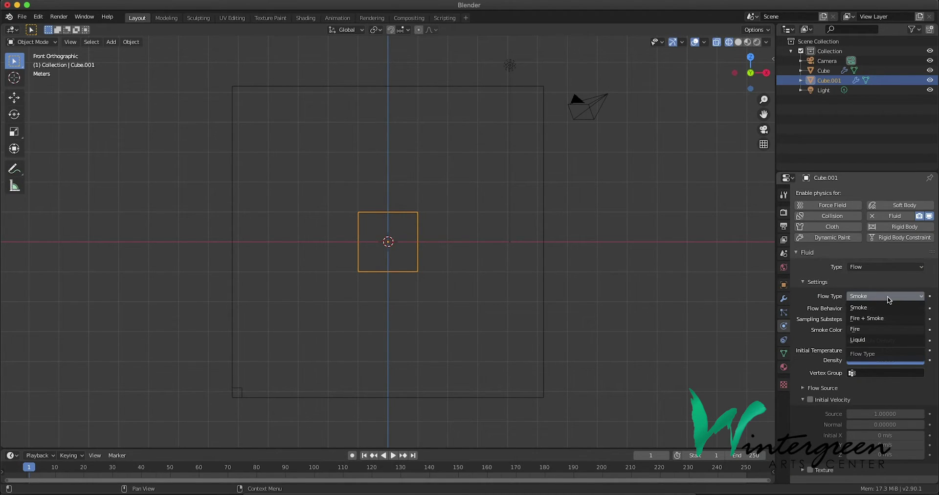
{"action": "left_click", "coordinate": [879, 340]}
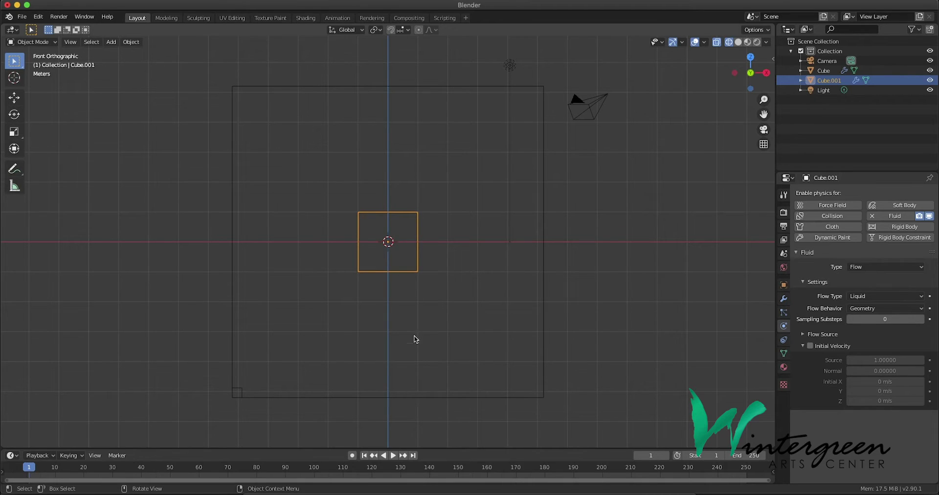
- Set the flow behavior to Inflow with Initial Velocity enabled and Initial X of 5 m/s
{"action": "left_click", "coordinate": [877, 308]}
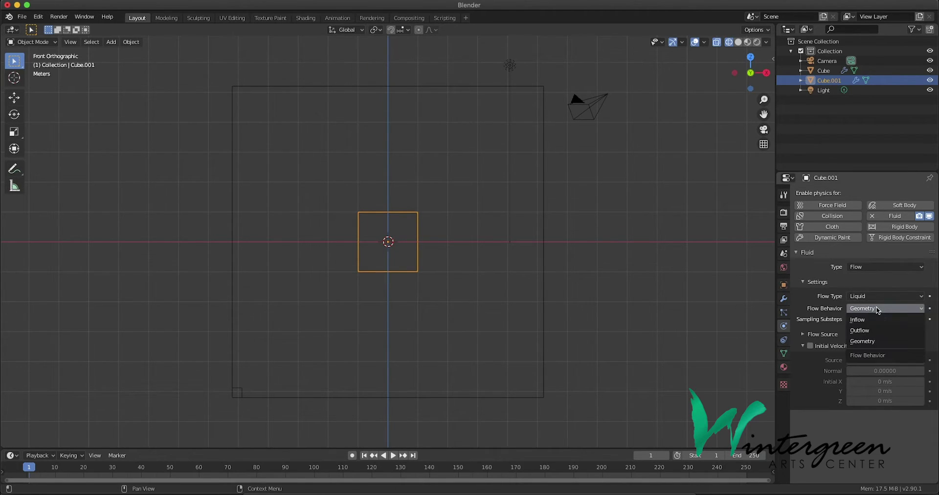
{"action": "left_click", "coordinate": [873, 315]}
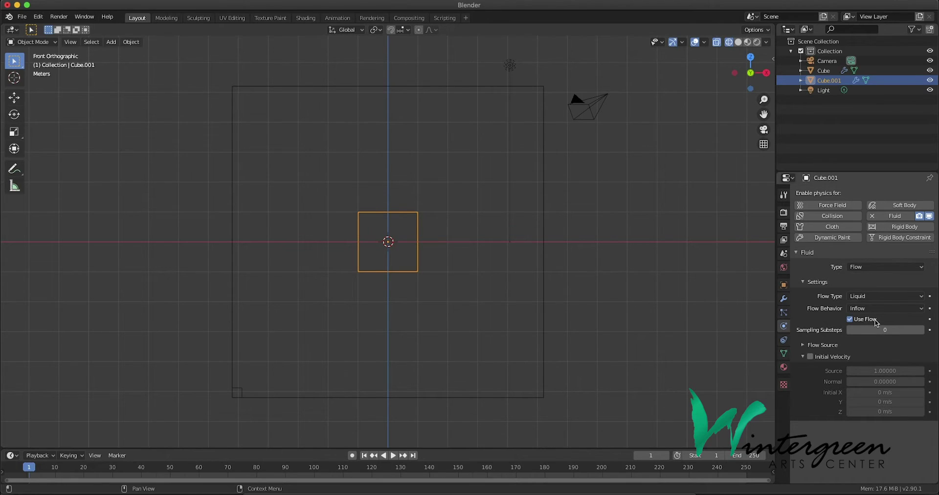
{"action": "left_click", "coordinate": [810, 357]}
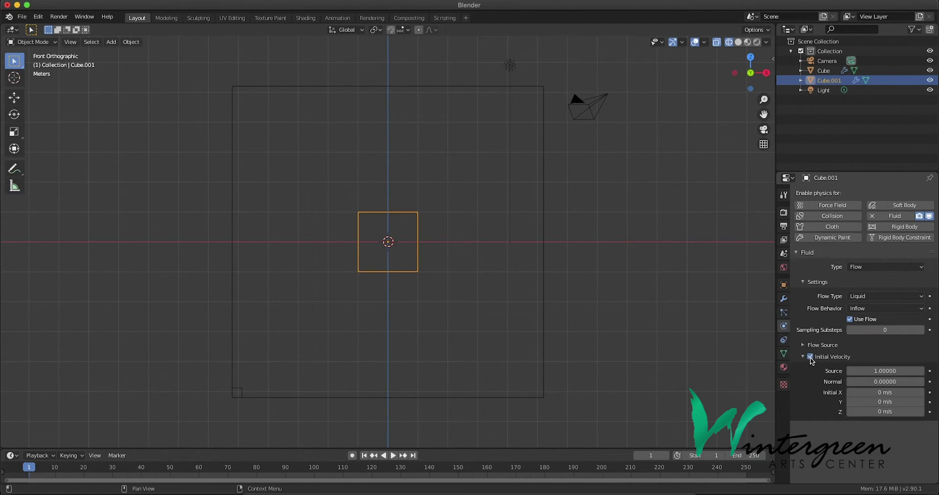
{"action": "left_click", "coordinate": [880, 392]}
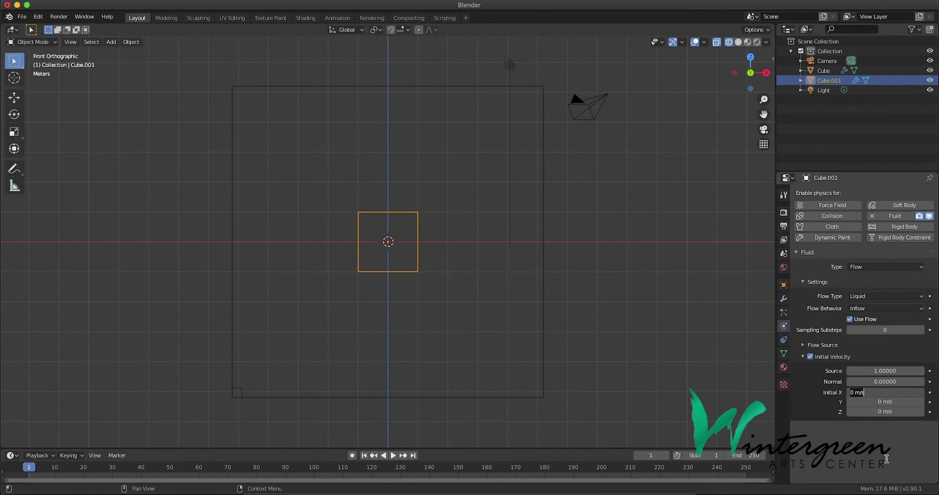
{"action": "type", "text": "50"}
{"action": "key", "text": "Return"}
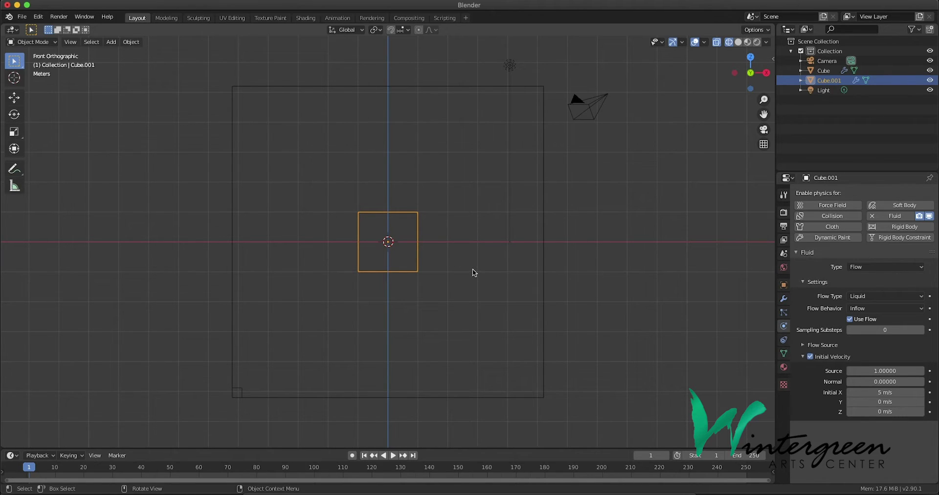
{"action": "key", "text": "r"}
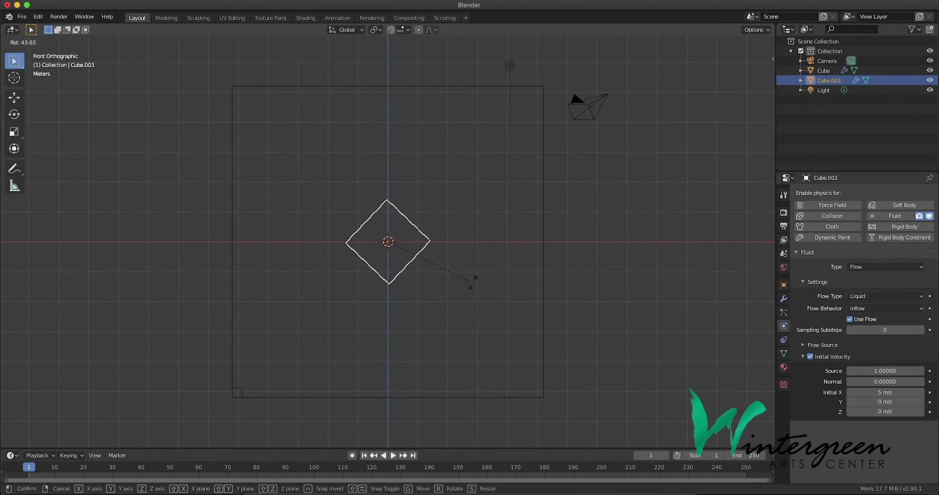
- Tilt the small cube about 45° and move it to the domain's upper left
{"action": "left_click", "coordinate": [472, 279]}
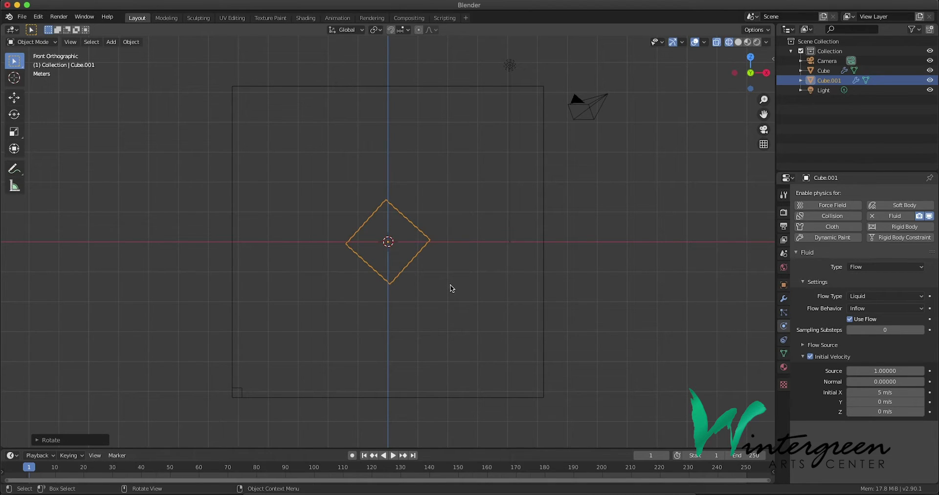
{"action": "key", "text": "g"}
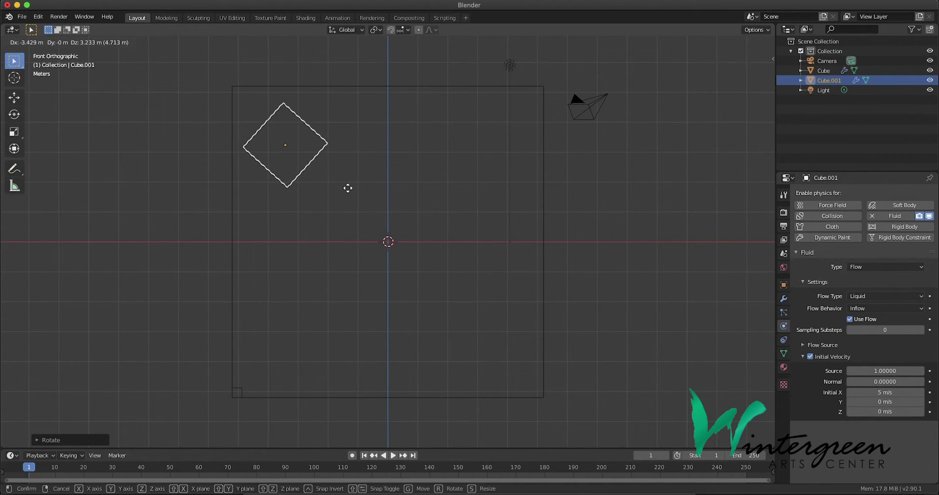
{"action": "left_click", "coordinate": [362, 191]}
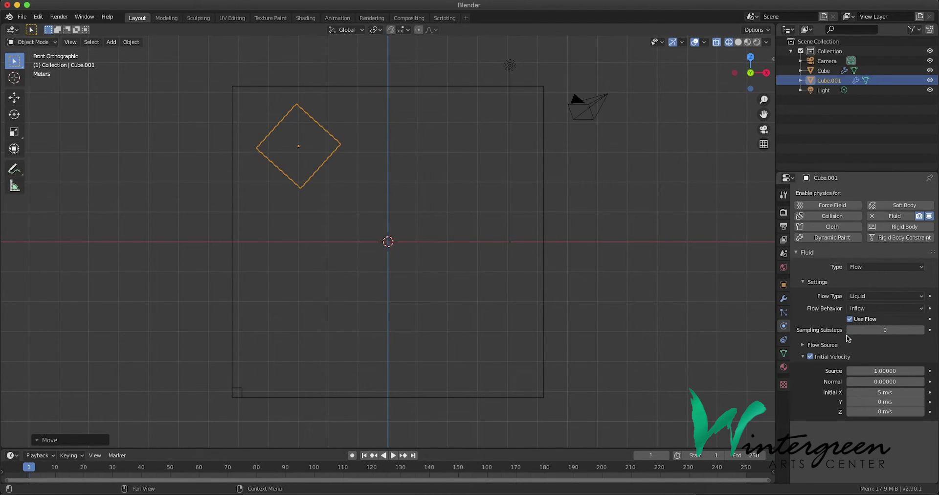
- Select the large domain cube and bake its liquid simulation data
{"action": "left_click", "coordinate": [545, 215]}
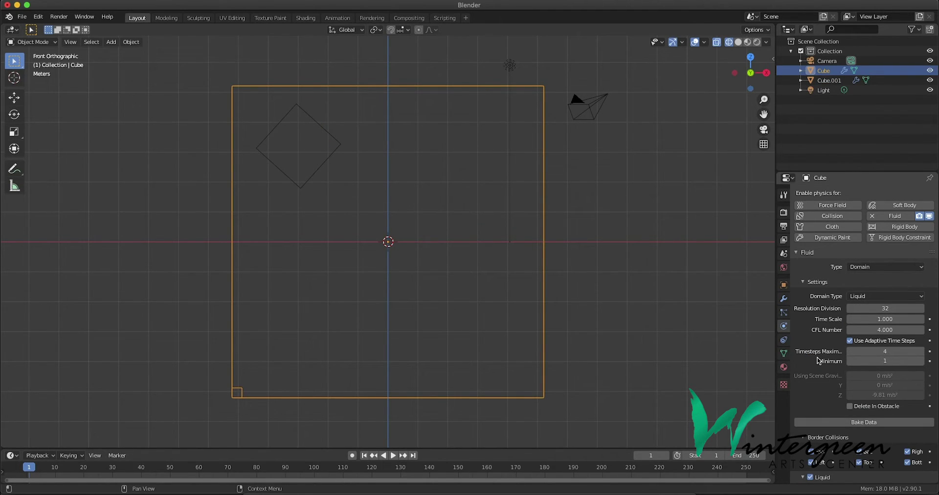
{"action": "scroll", "coordinate": [821, 365], "scroll_direction": "down", "scroll_amount": 6}
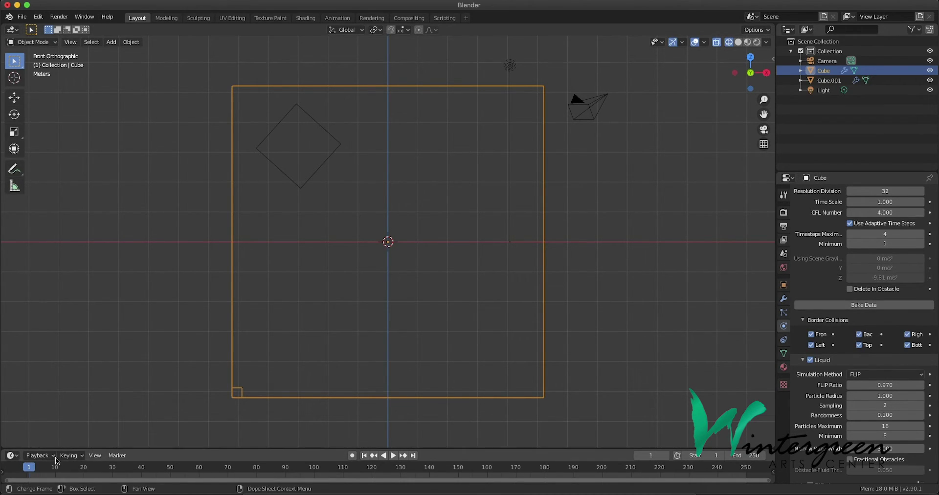
{"action": "left_click", "coordinate": [872, 305]}
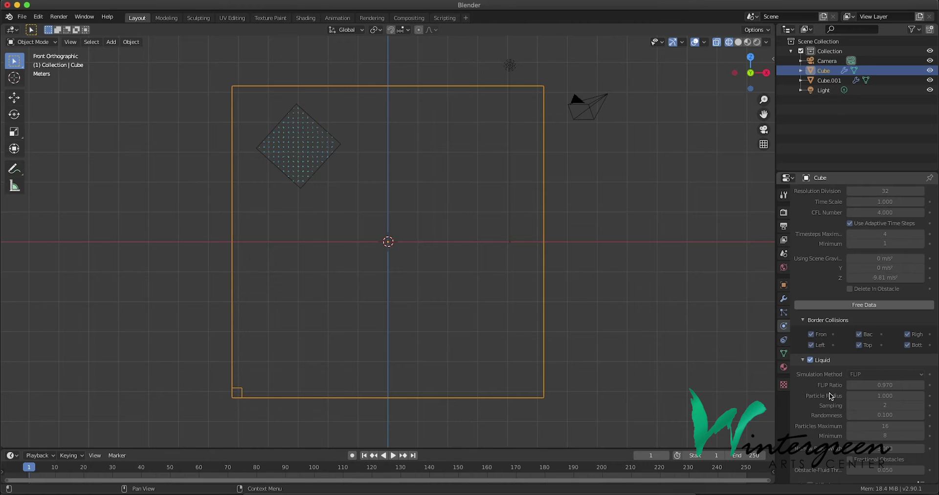
{"action": "scroll", "coordinate": [820, 397], "scroll_direction": "down", "scroll_amount": 8}
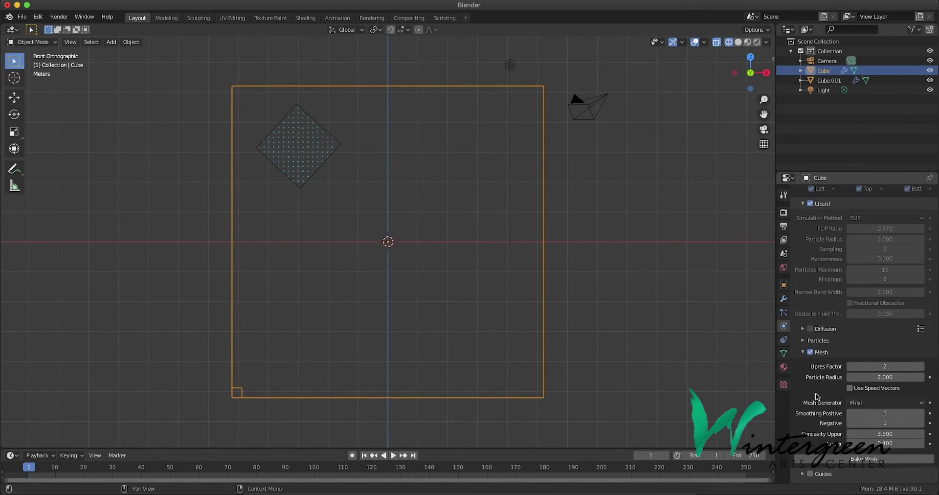
- Bake the domain's liquid surface mesh from the domain's Mesh settings
{"action": "scroll", "coordinate": [815, 394], "scroll_direction": "down", "scroll_amount": 3}
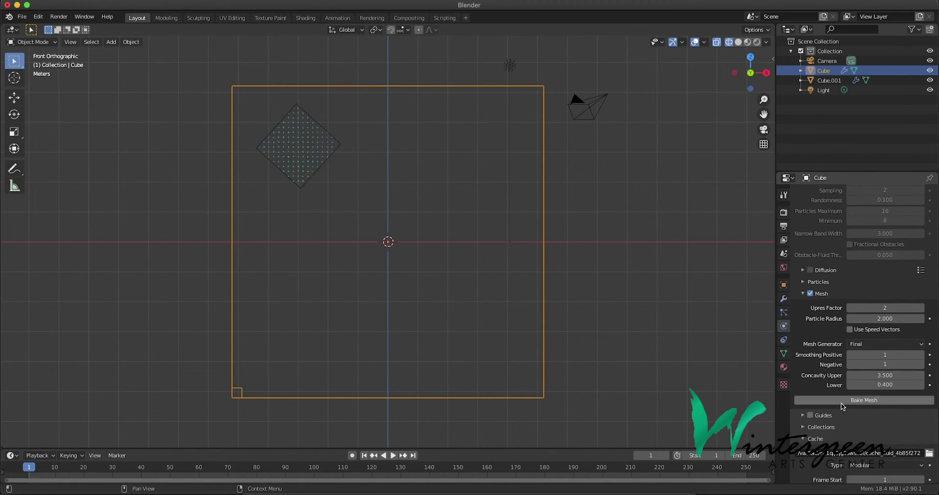
{"action": "left_click", "coordinate": [841, 402]}
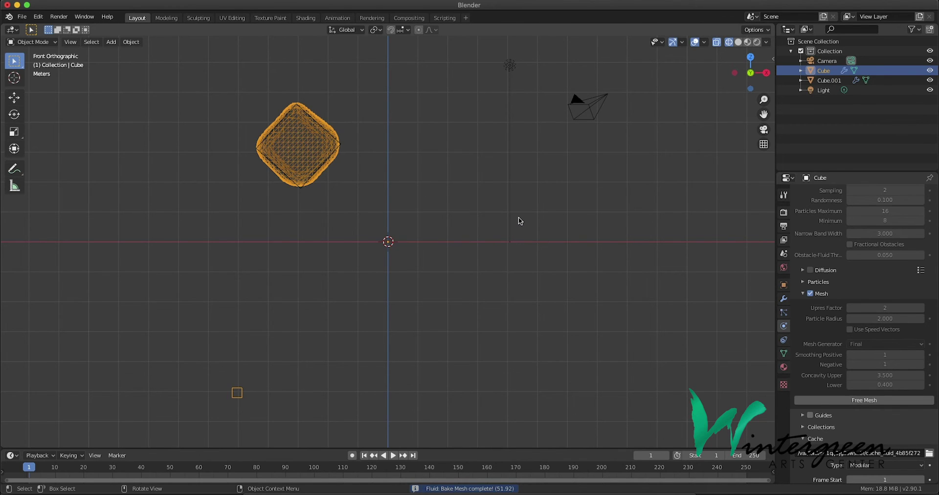
- Orbit into a perspective view and start playing the baked liquid simulation
{"action": "middle_click_drag", "start_coordinate": [528, 209], "coordinate": [479, 295]}
{"action": "scroll", "coordinate": [488, 259], "scroll_direction": "up", "scroll_amount": 5}
{"action": "scroll", "coordinate": [488, 259], "scroll_direction": "down", "scroll_amount": 4}
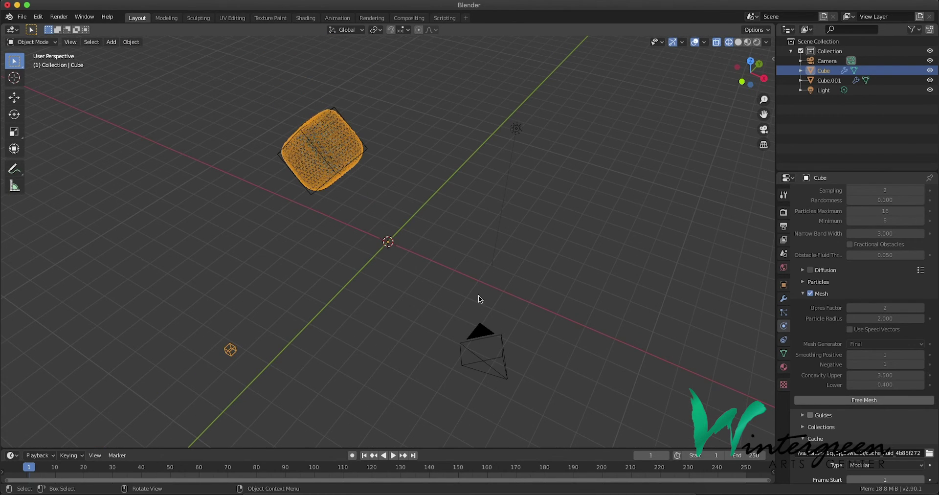
{"action": "left_click", "coordinate": [394, 456]}
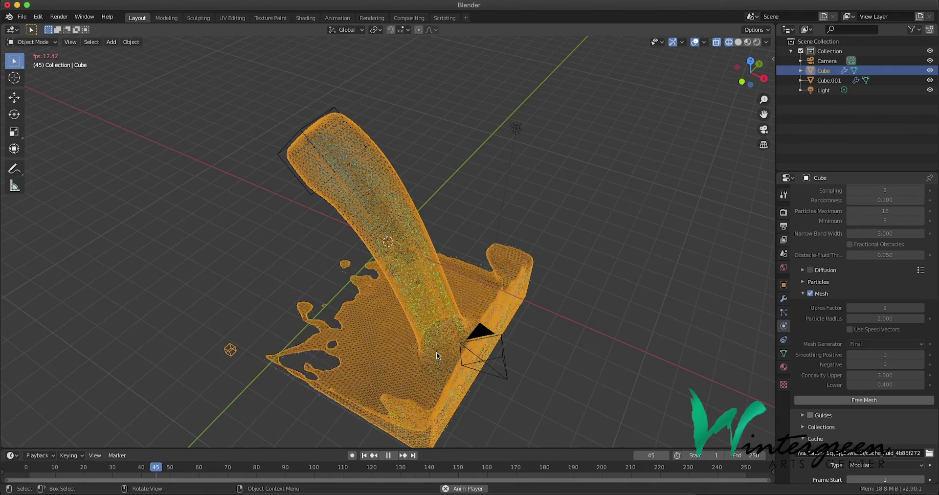
- Orbit around the pouring liquid and switch the viewport to solid shading
{"action": "middle_click_drag", "start_coordinate": [441, 344], "coordinate": [446, 333]}
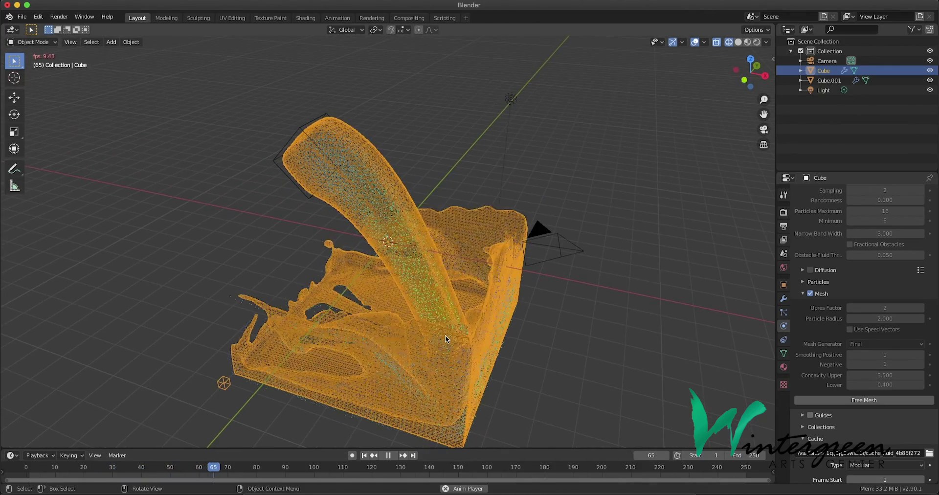
{"action": "scroll", "coordinate": [445, 336], "scroll_direction": "down", "scroll_amount": 3}
{"action": "scroll", "coordinate": [445, 335], "scroll_direction": "up", "scroll_amount": 2}
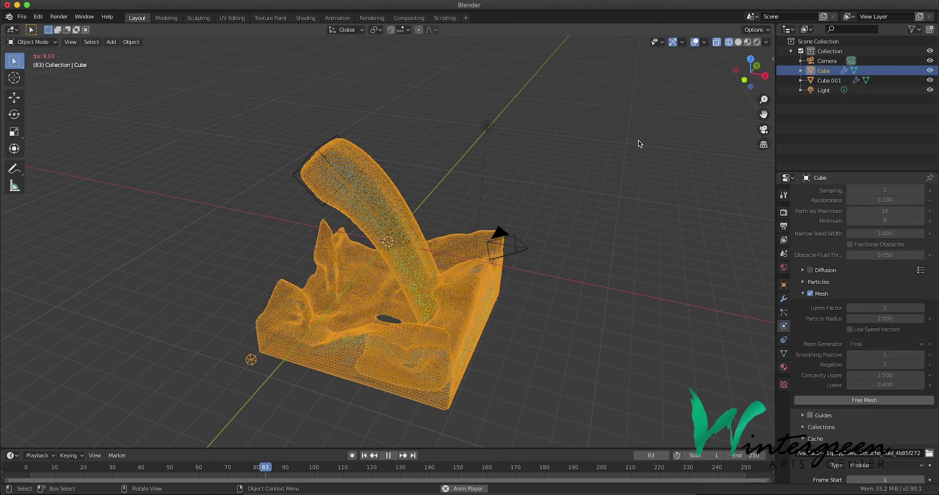
{"action": "left_click", "coordinate": [738, 43]}
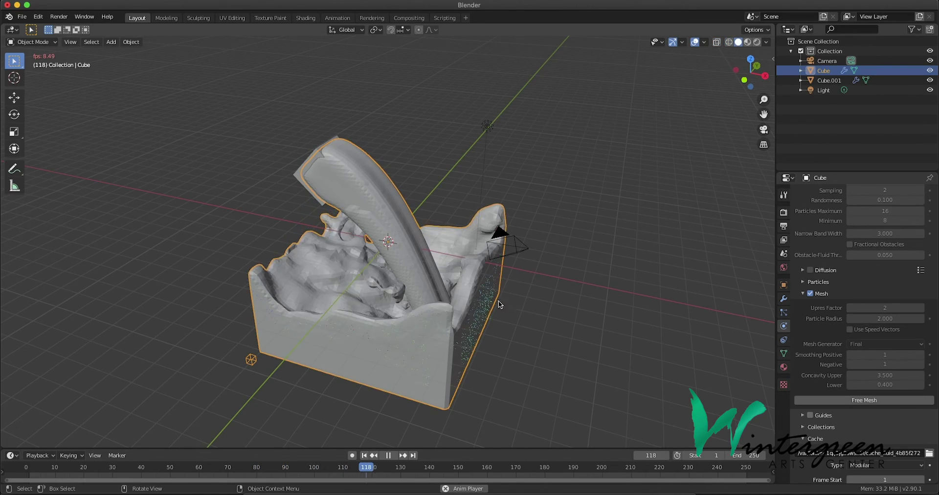
- Orbit around the filling domain from two angles, then pause playback at frame 223
{"action": "middle_click_drag", "start_coordinate": [421, 326], "coordinate": [464, 315]}
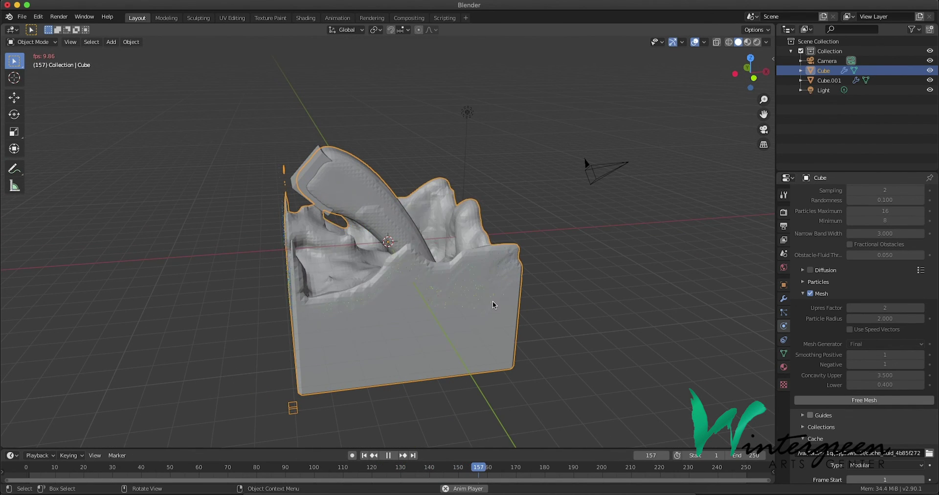
{"action": "middle_click_drag", "start_coordinate": [491, 304], "coordinate": [441, 342]}
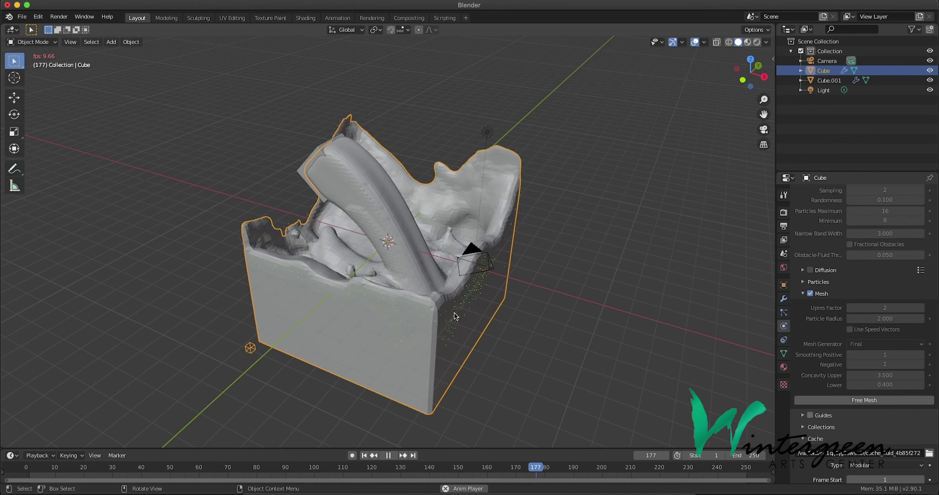
{"action": "left_click", "coordinate": [390, 456]}
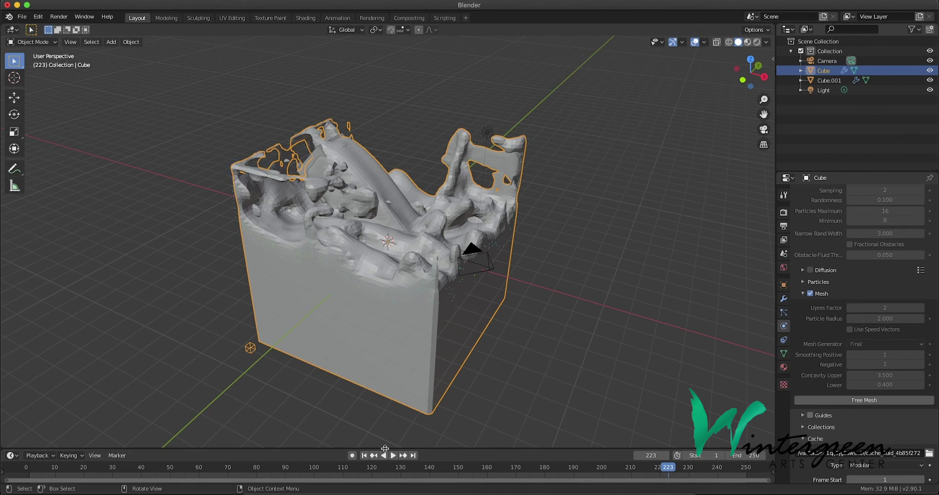